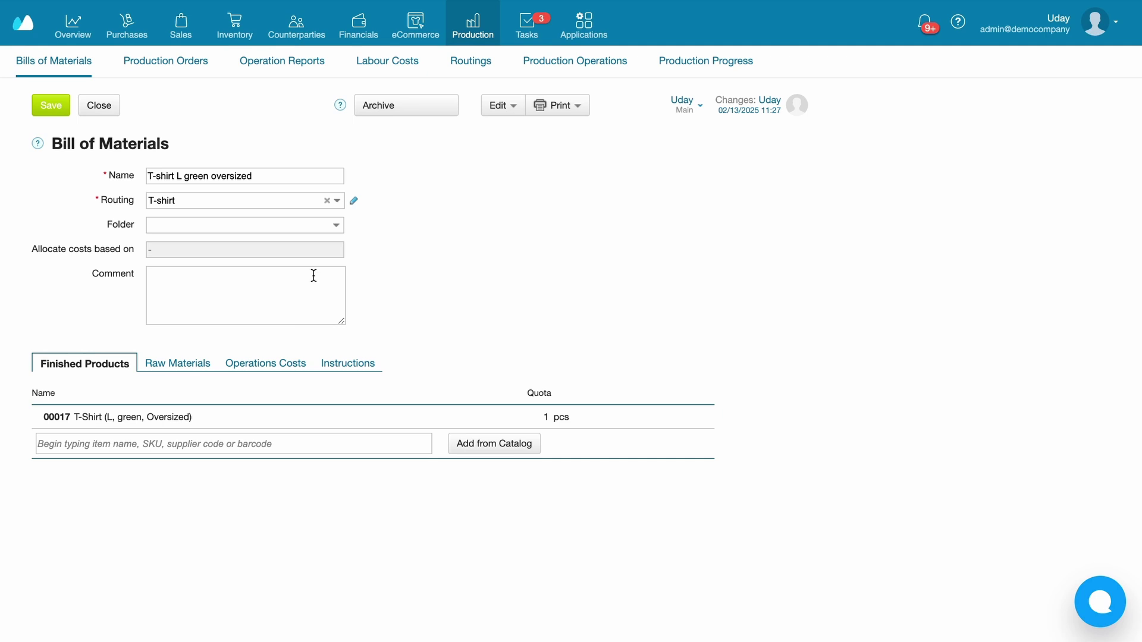
Examine the standard hours, labour cost and operational cost entries per operation in the T-shirt L green oversized bill of materials.
click(202, 364)
click(262, 364)
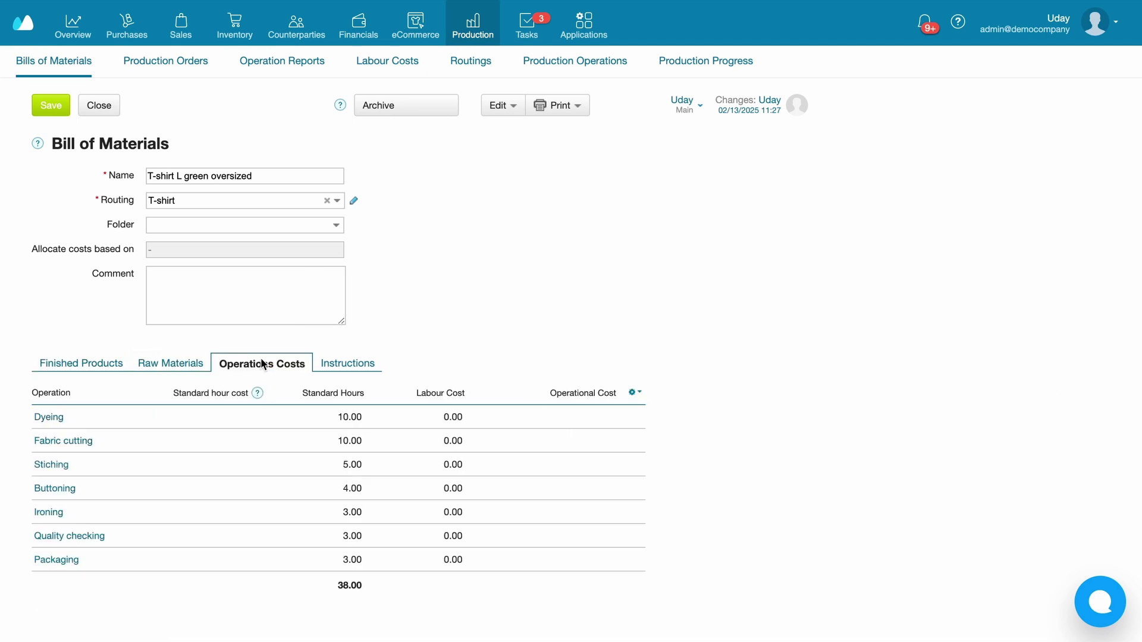
click(334, 421)
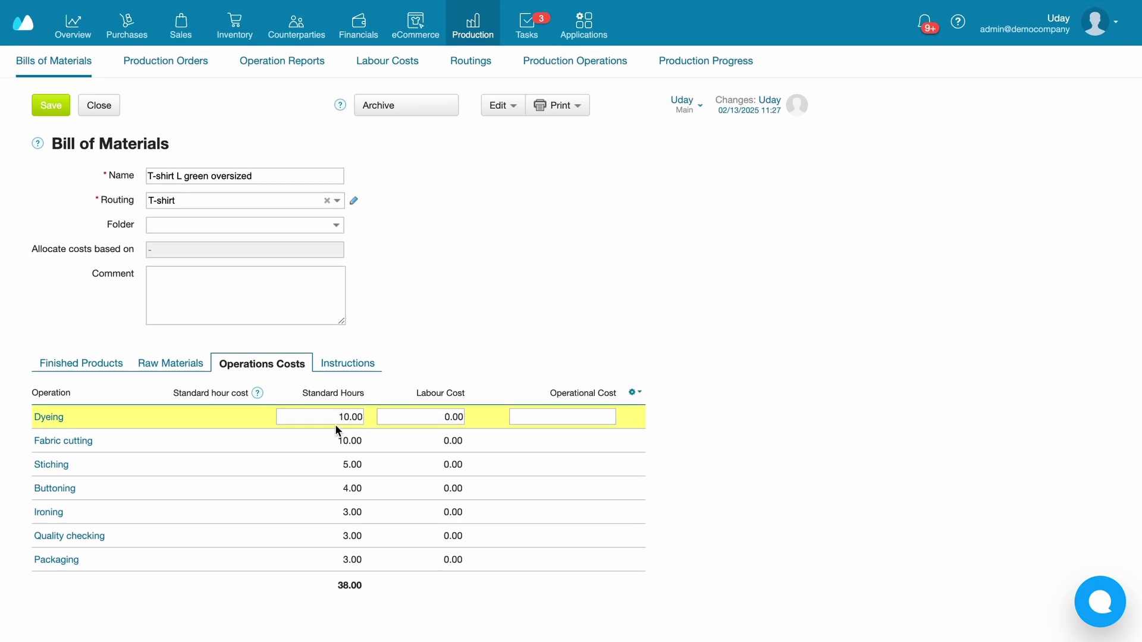
click(431, 442)
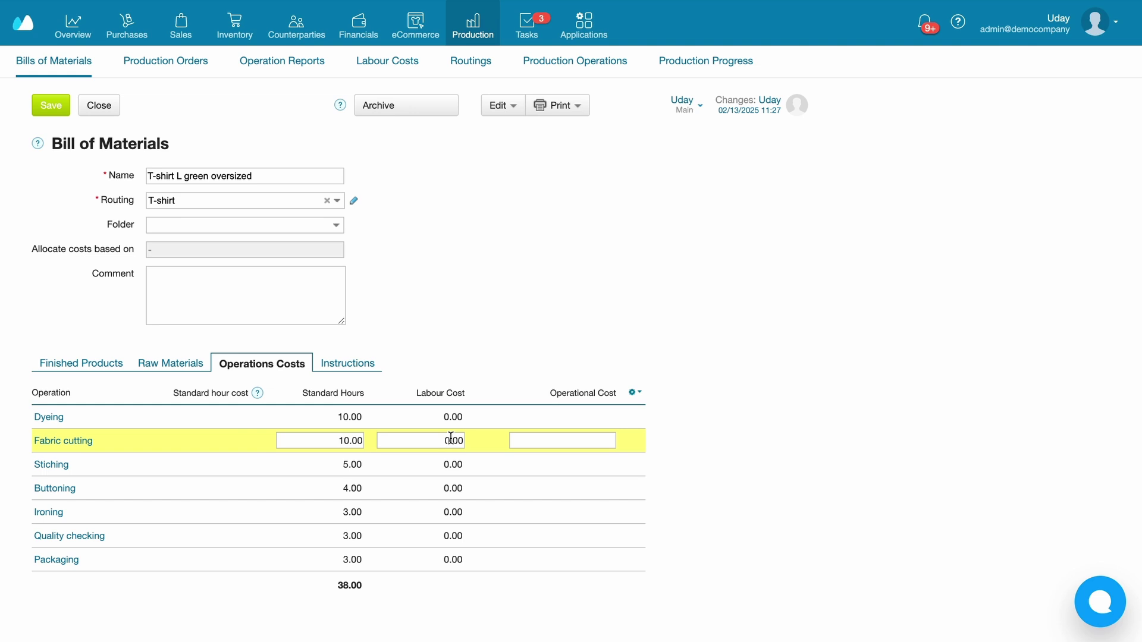
click(421, 414)
click(425, 443)
click(429, 460)
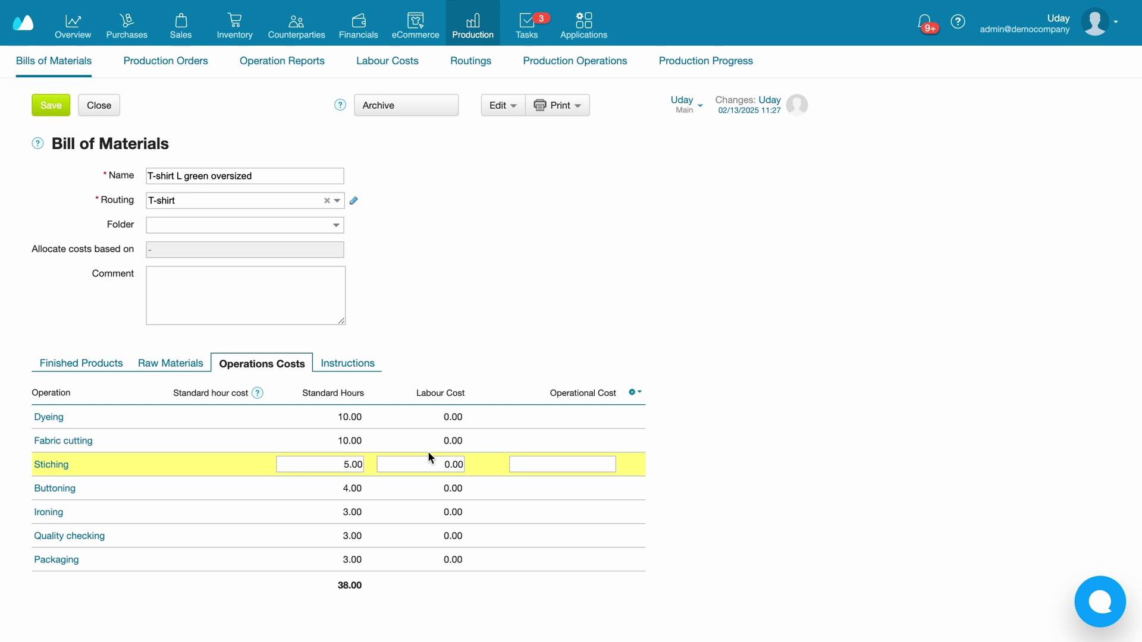
click(333, 447)
click(242, 414)
click(332, 440)
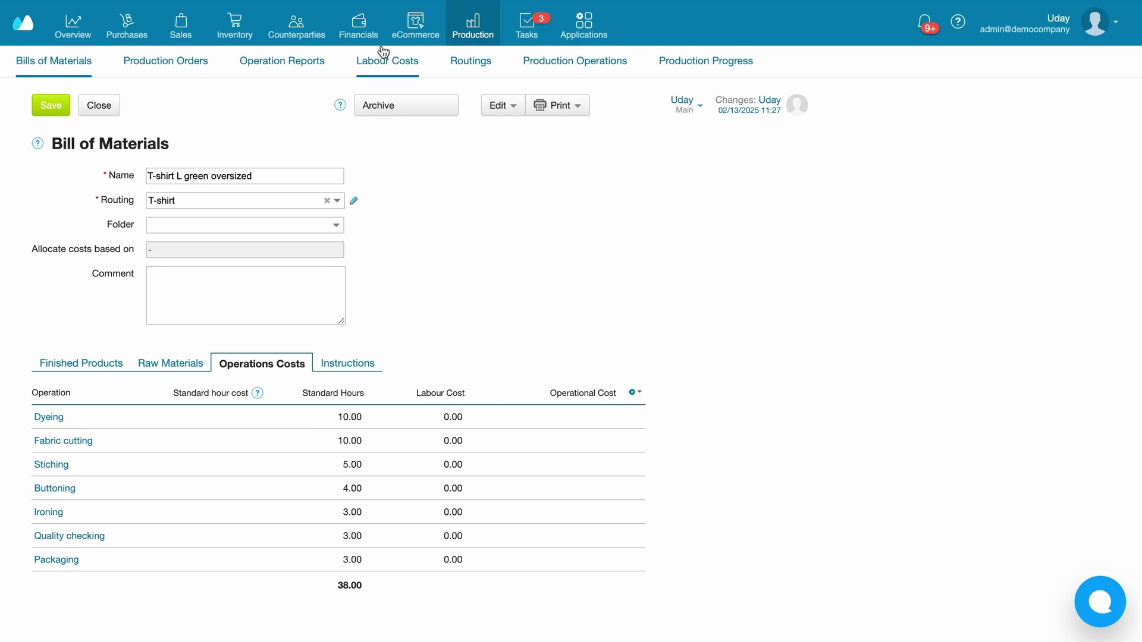
Set the Buttoning production operation's standard hour cost to 100 and save the operation.
click(613, 67)
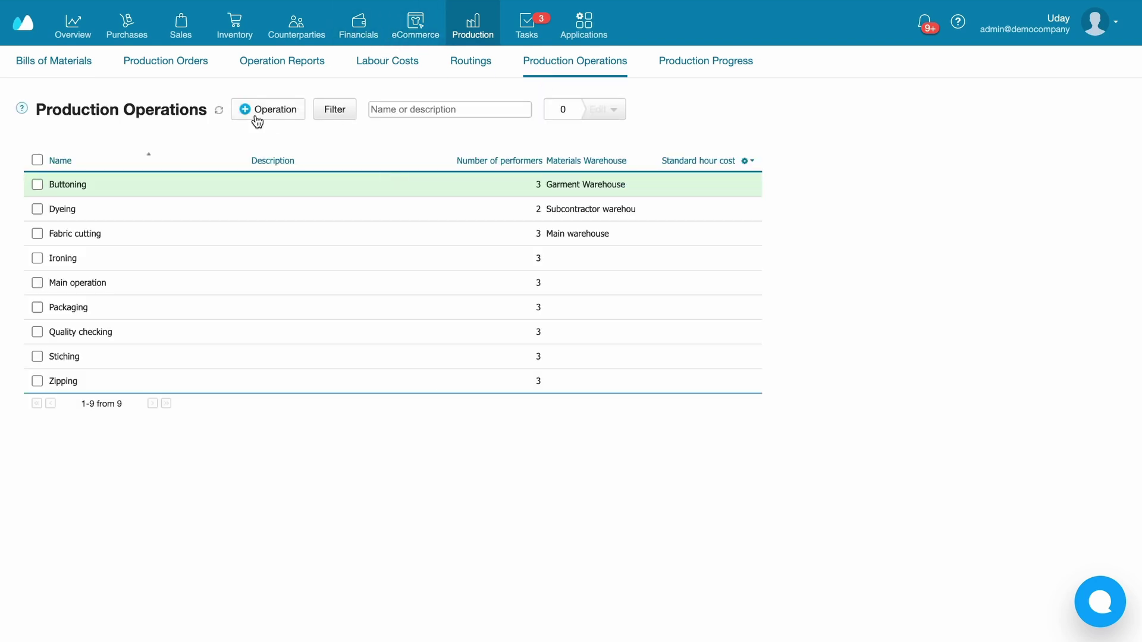
click(269, 185)
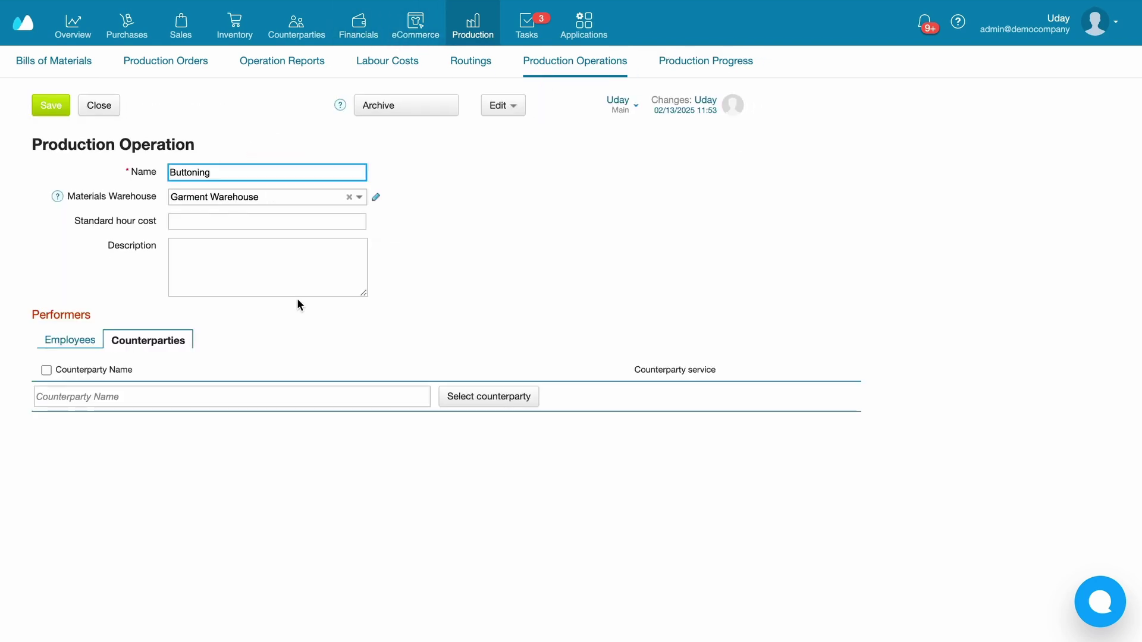
click(223, 224)
text(100)
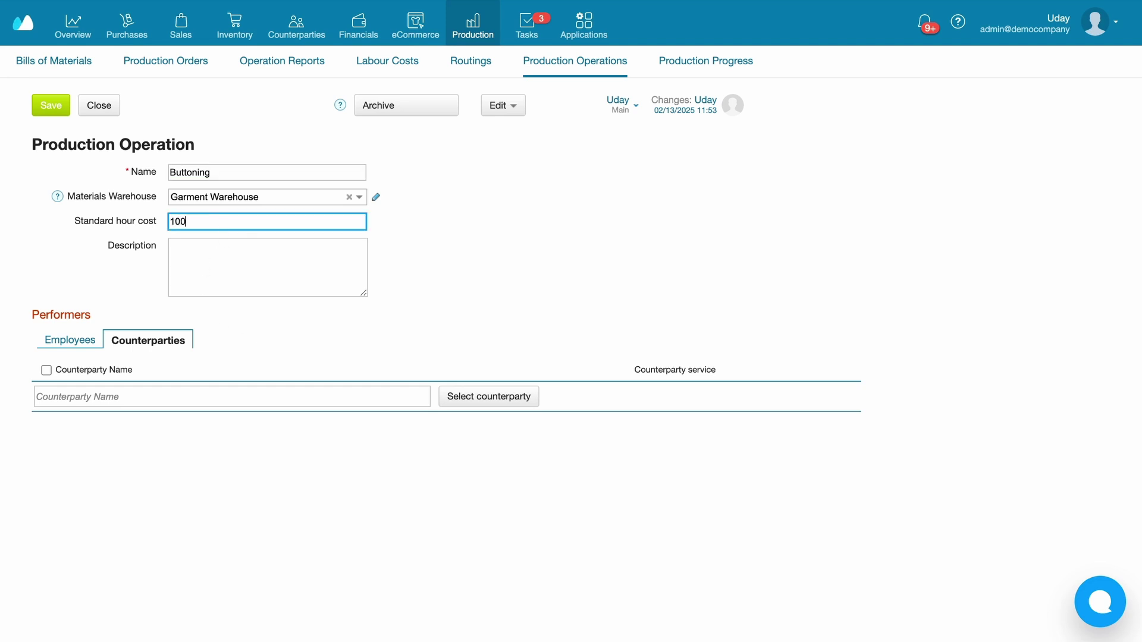
click(51, 107)
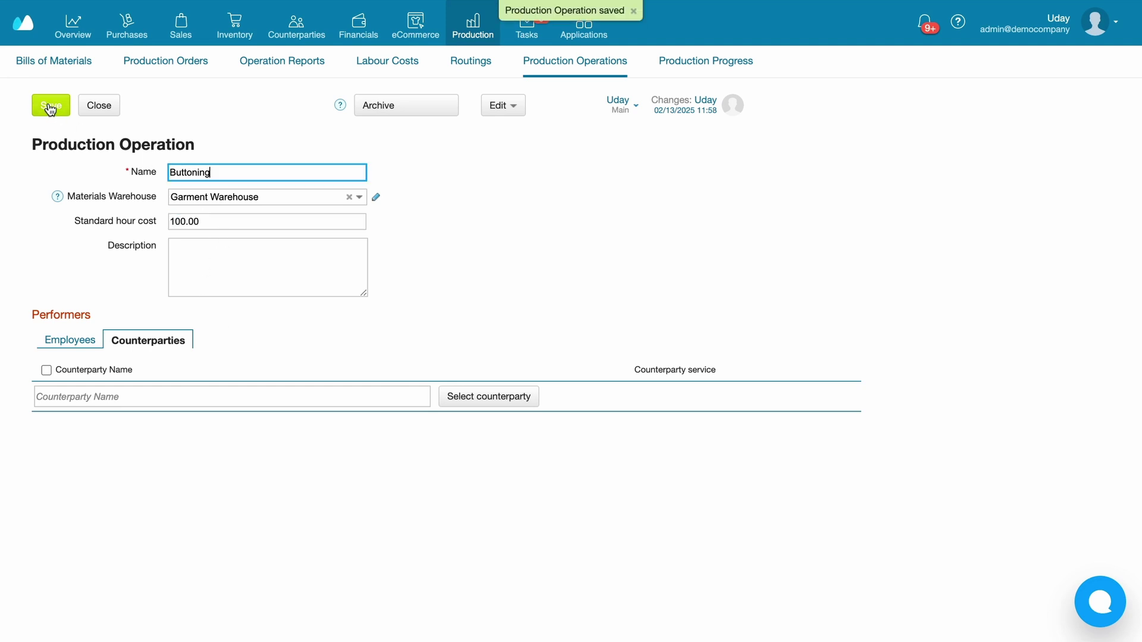
Recalculate Buttoning's labour cost from its standard hour cost in the T-shirt L green oversized bill of materials and save.
click(77, 61)
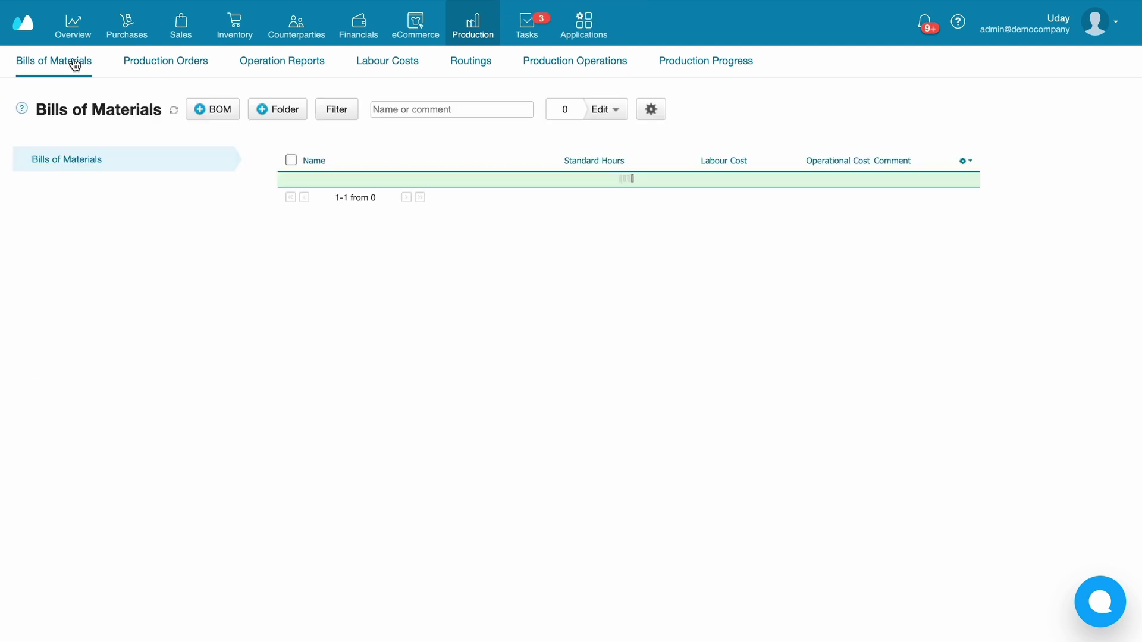
click(358, 185)
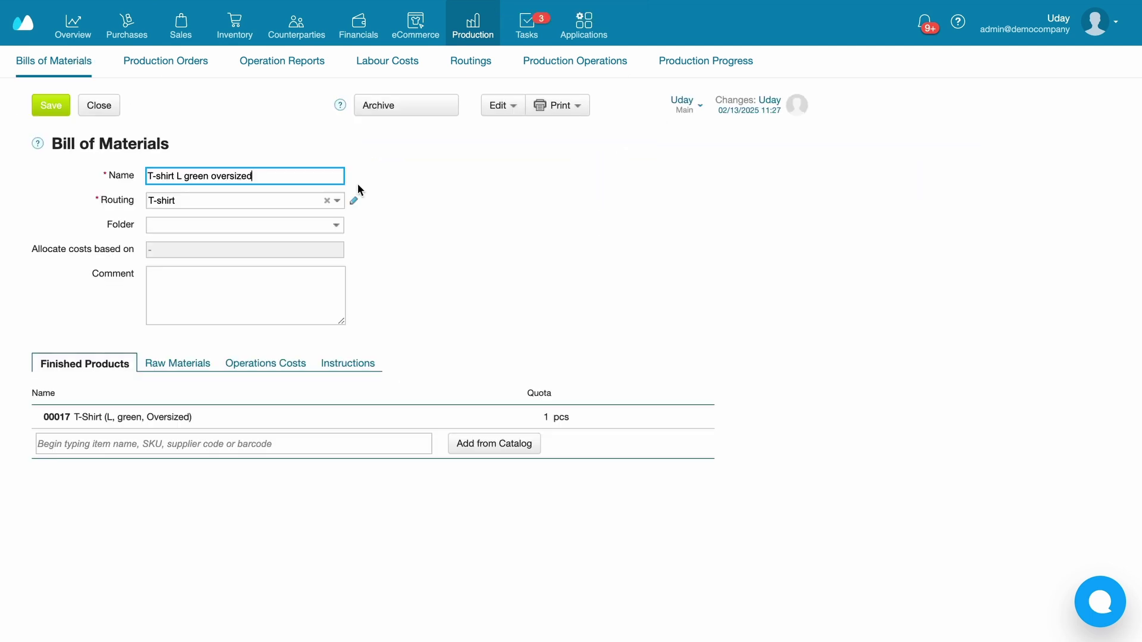
click(282, 365)
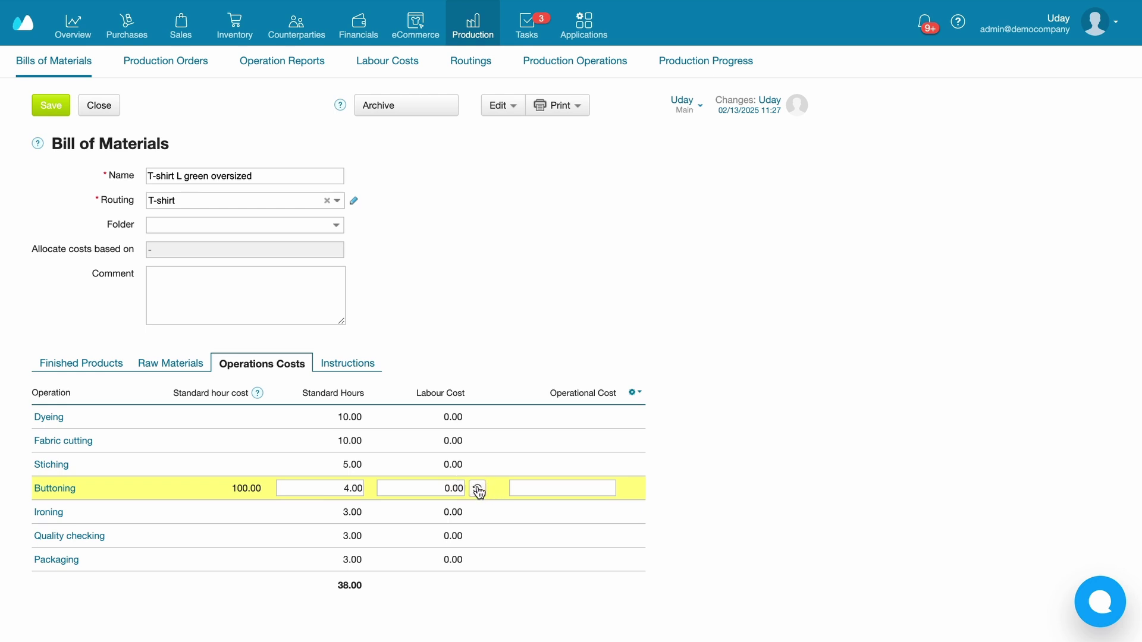
click(478, 490)
click(51, 106)
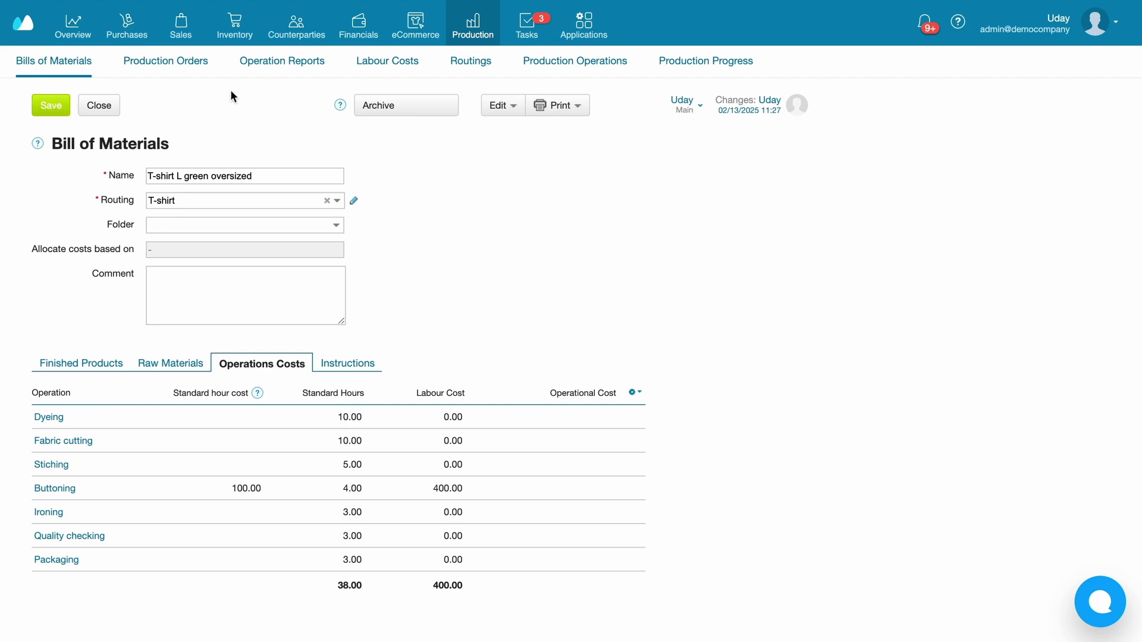
Open the newest production order and start its production from process tracking.
click(198, 66)
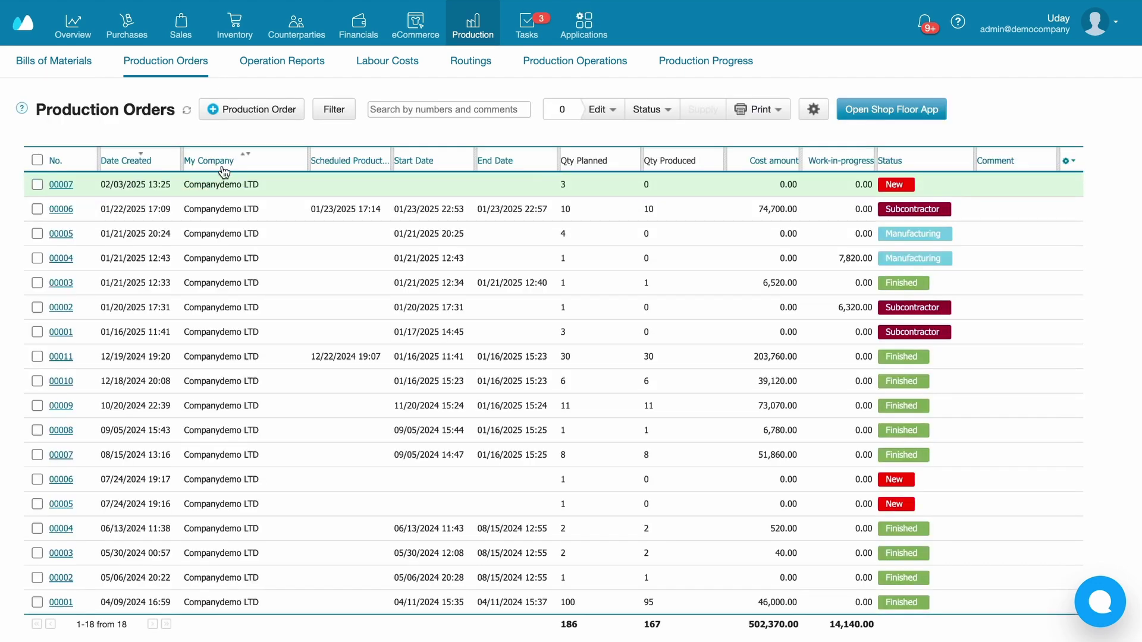
click(225, 188)
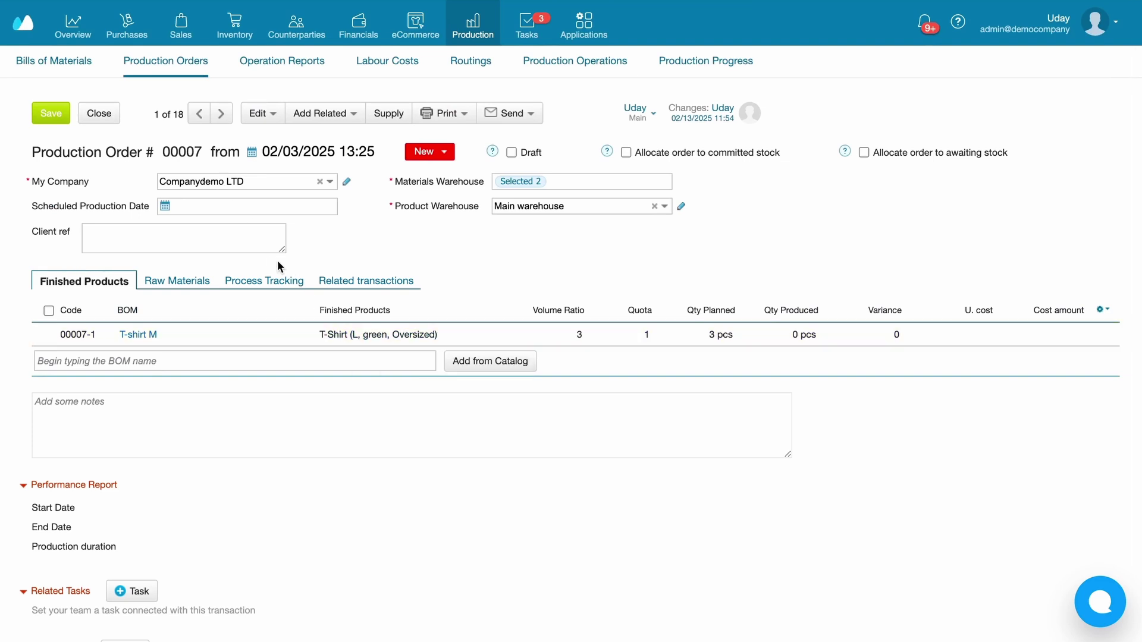
click(265, 282)
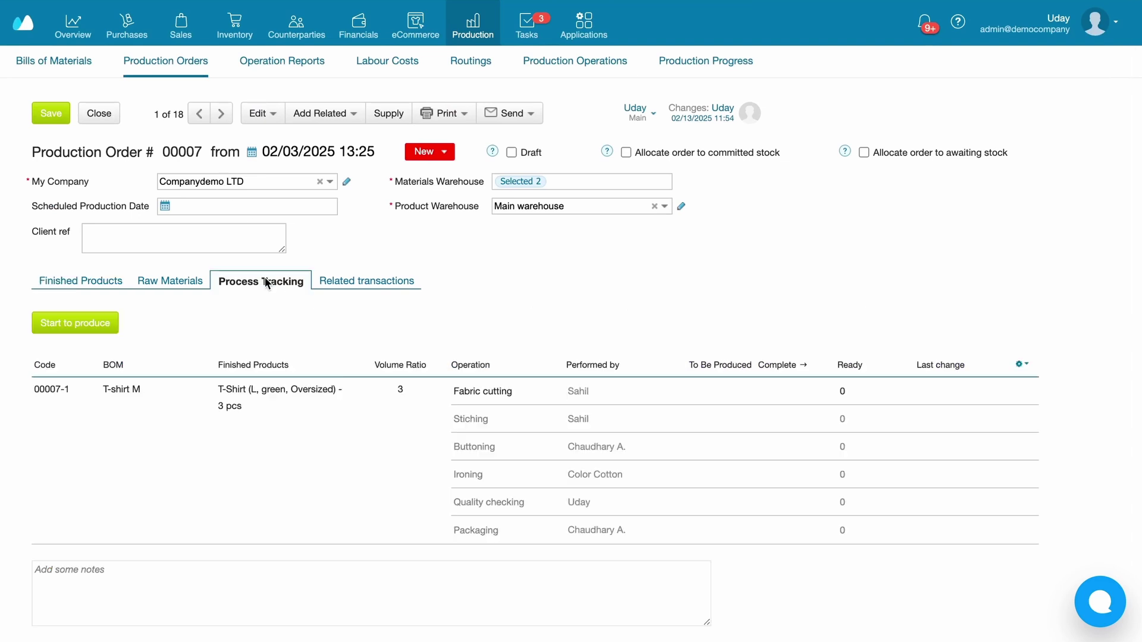
click(75, 322)
Complete the Fabric cutting, Stiching and Buttoning operations for all 3 pcs of the production order.
click(772, 335)
click(768, 369)
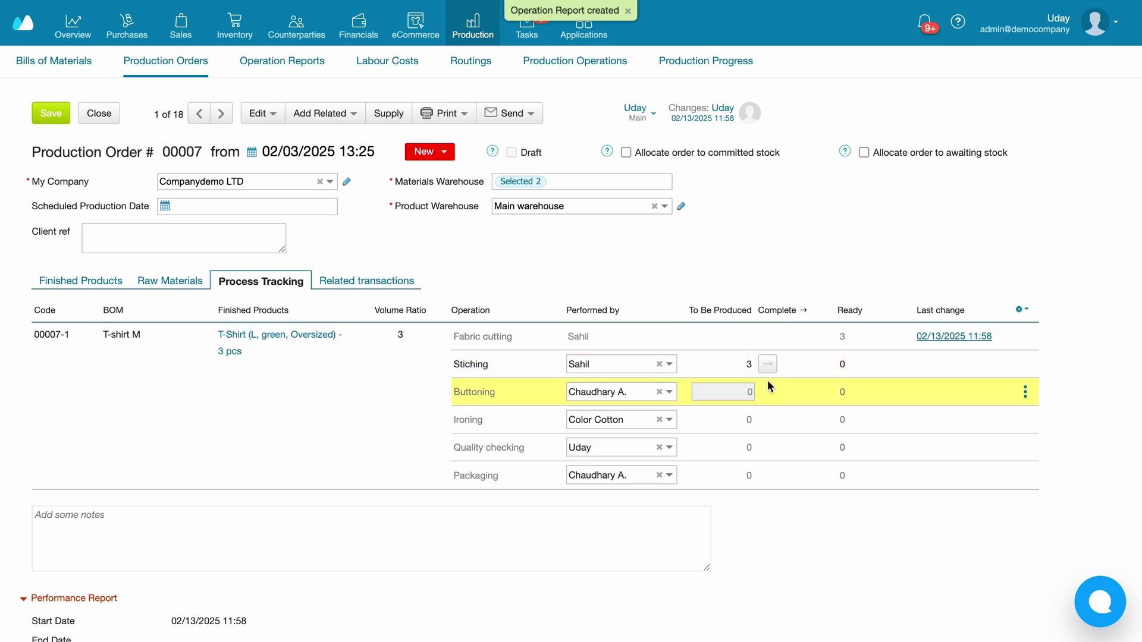
click(767, 393)
Open the completed Buttoning operation's report and examine its raw materials, labour cost and total.
scroll(726, 370, down, 1)
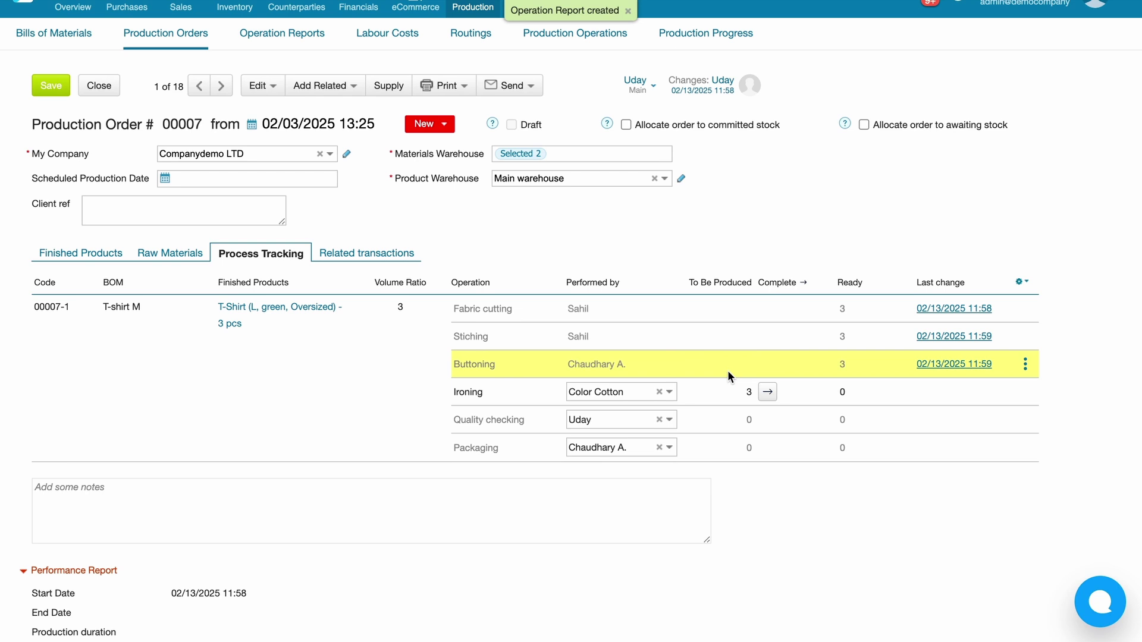
click(937, 365)
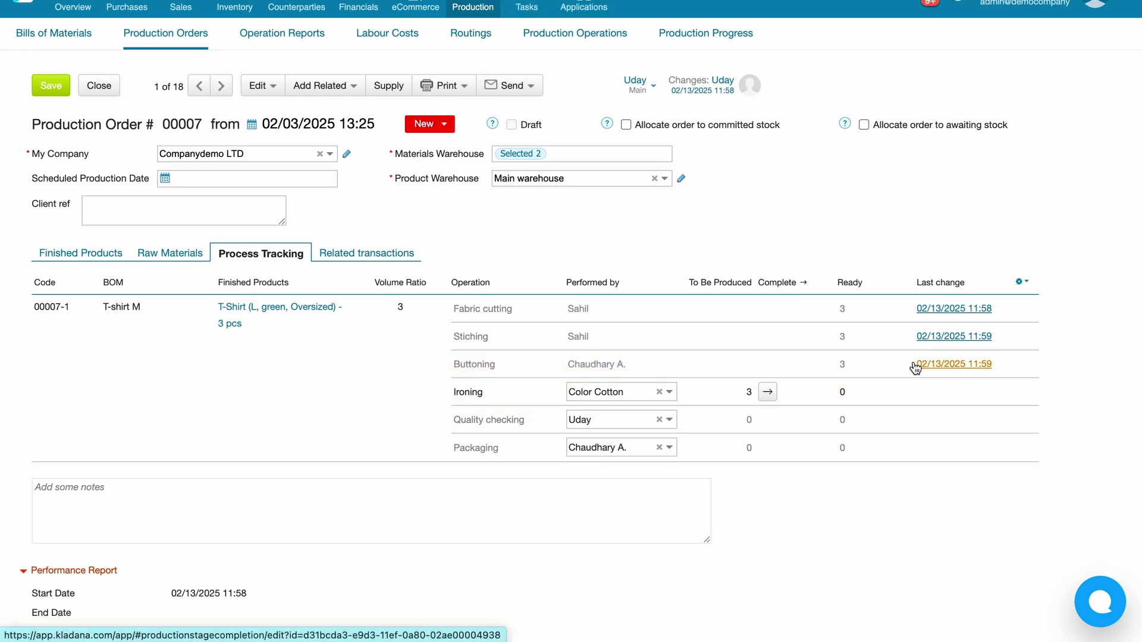
scroll(754, 324, down, 2)
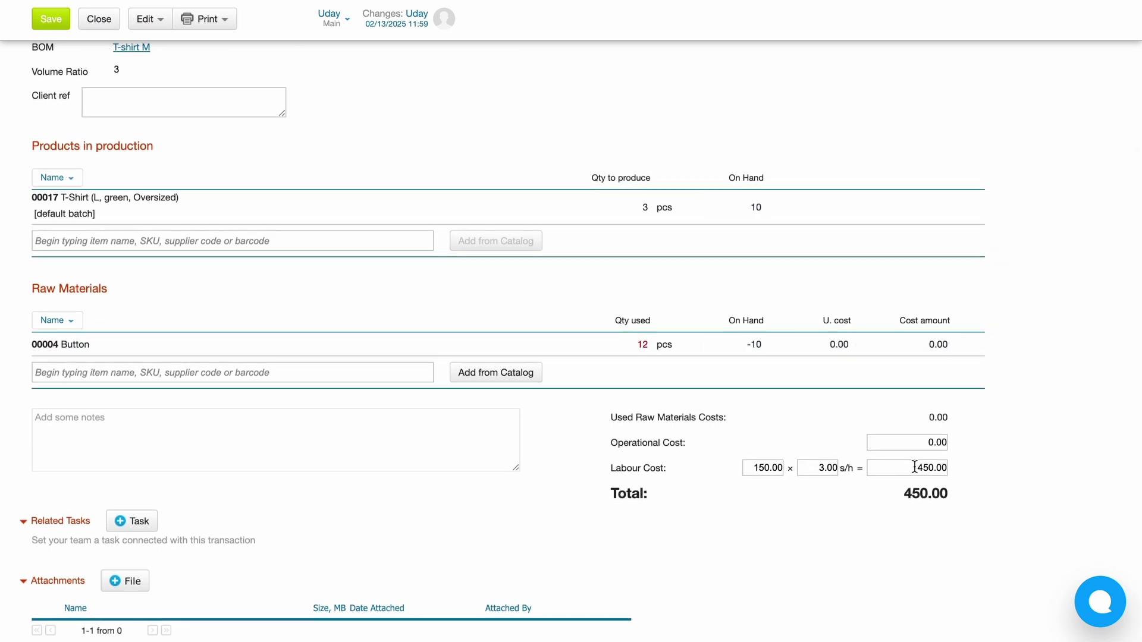
scroll(736, 449, up, 4)
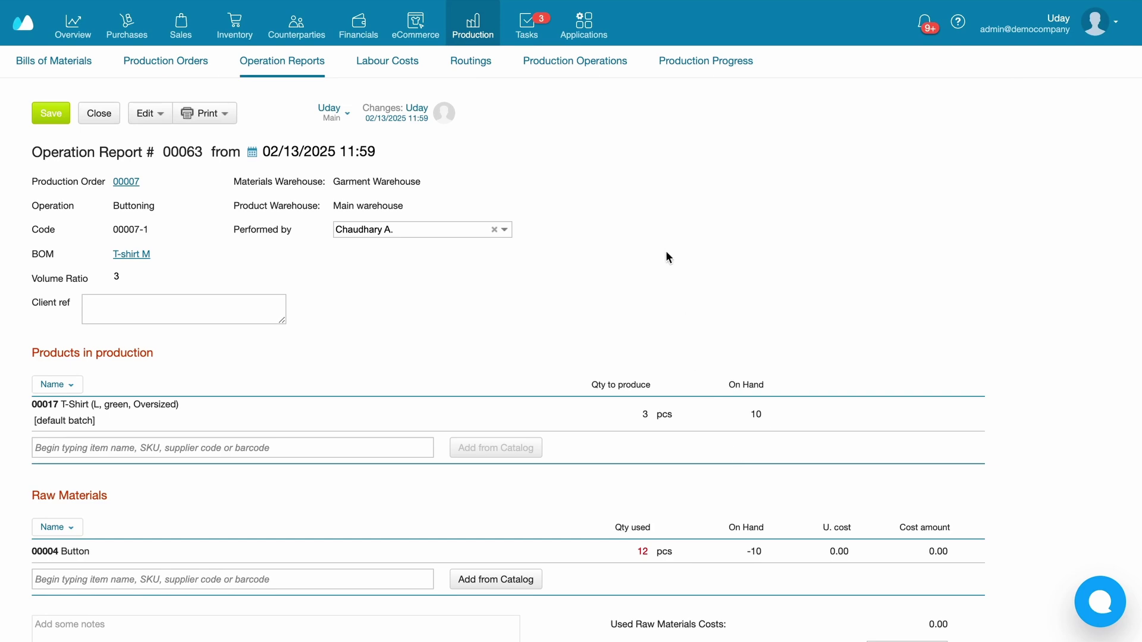
Review the list of operation reports, checking labour costs, standard hours, performers and the available filters.
click(380, 64)
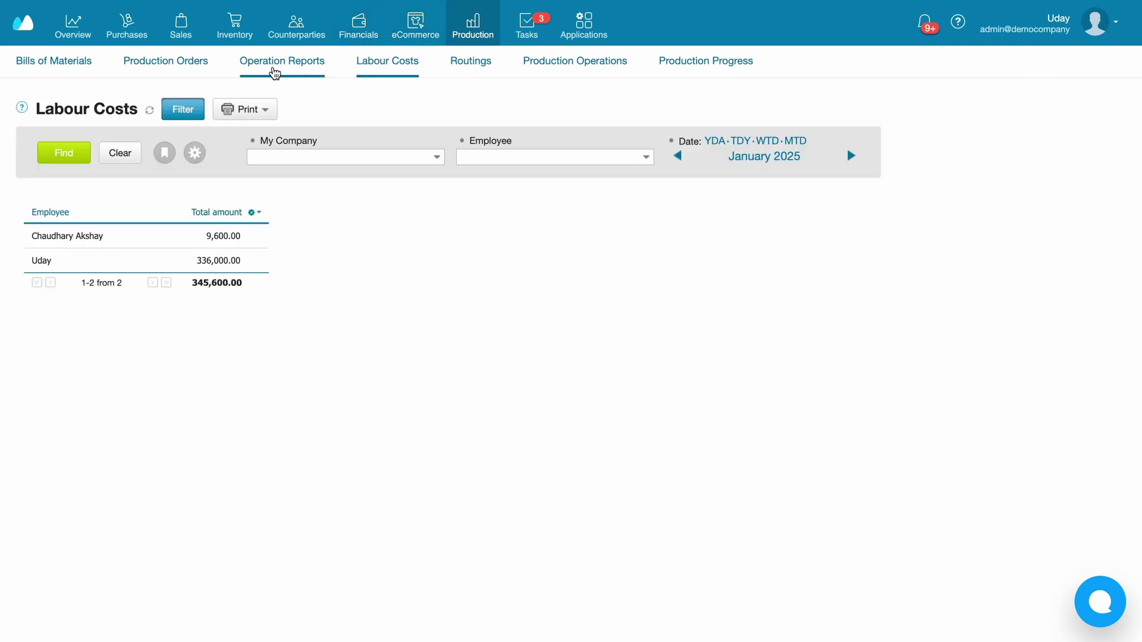
click(277, 66)
scroll(417, 348, down, 4)
scroll(418, 348, up, 2)
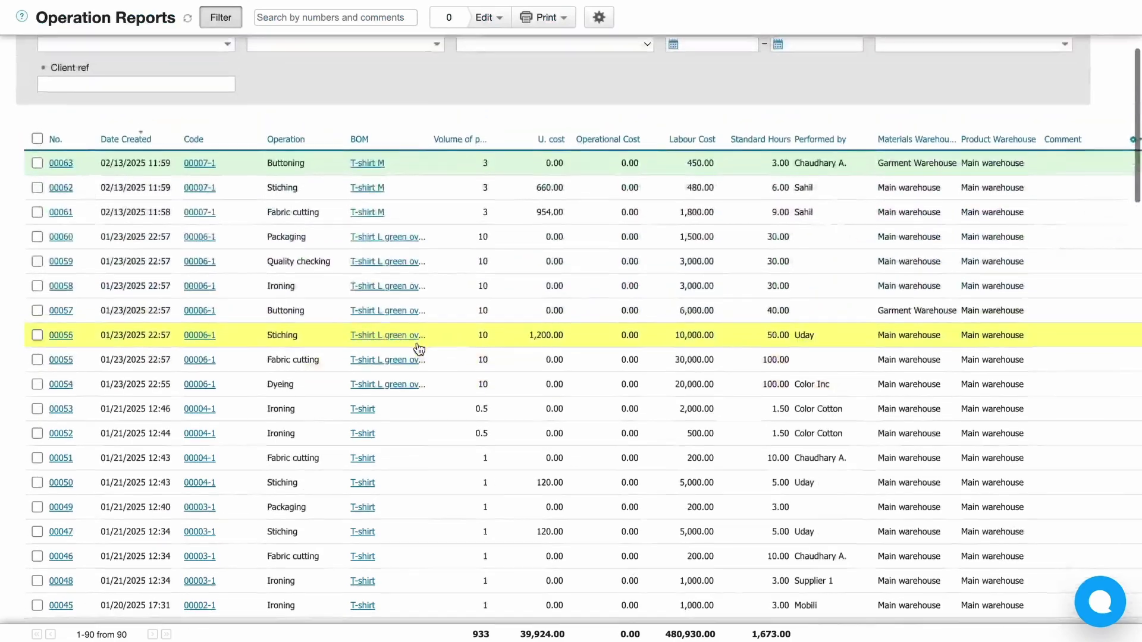
scroll(418, 349, up, 1)
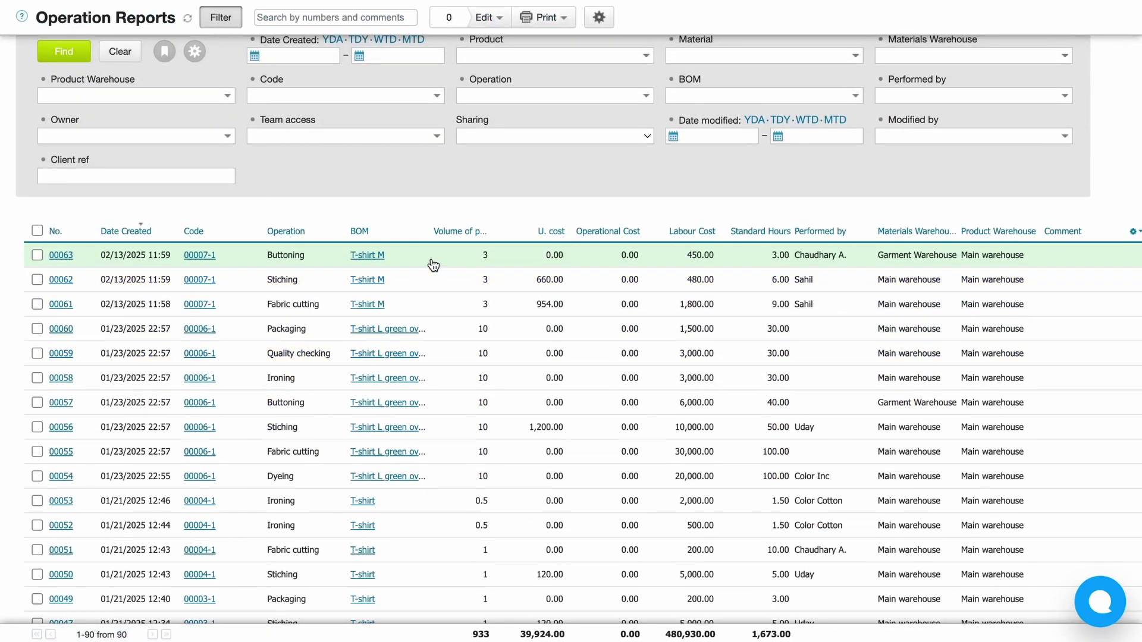
scroll(449, 285, up, 1)
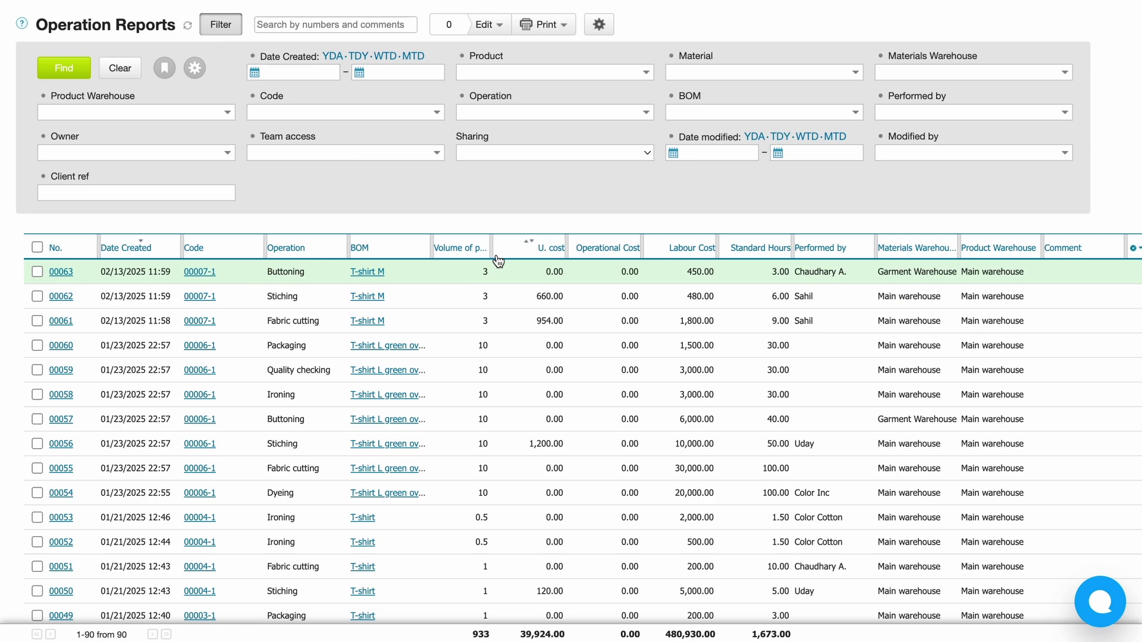
scroll(497, 258, up, 1)
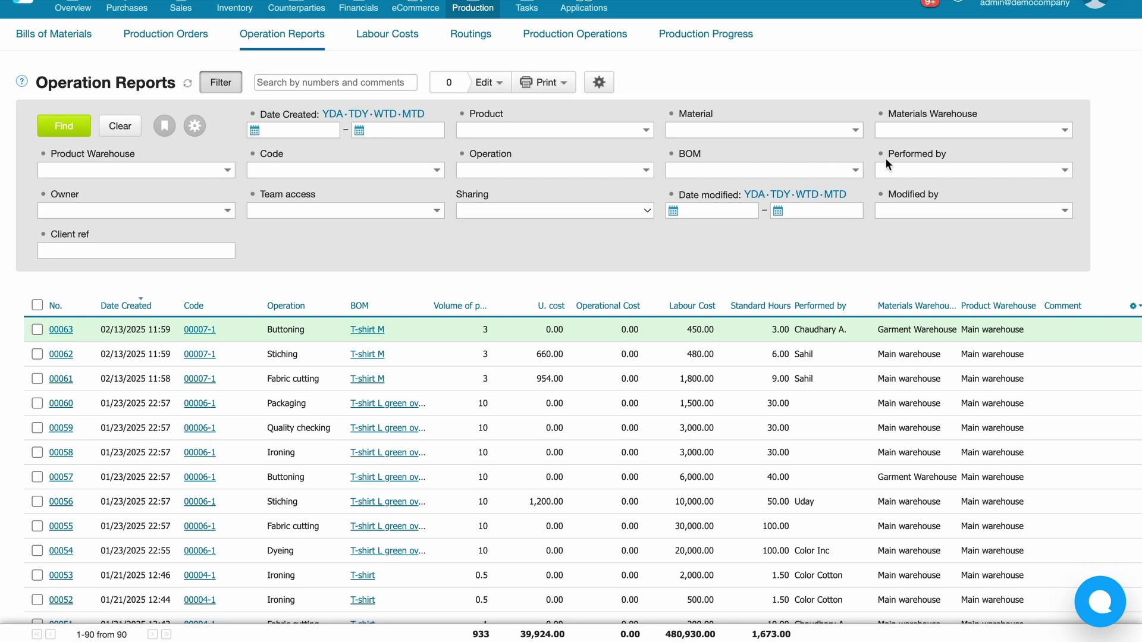
scroll(627, 215, up, 1)
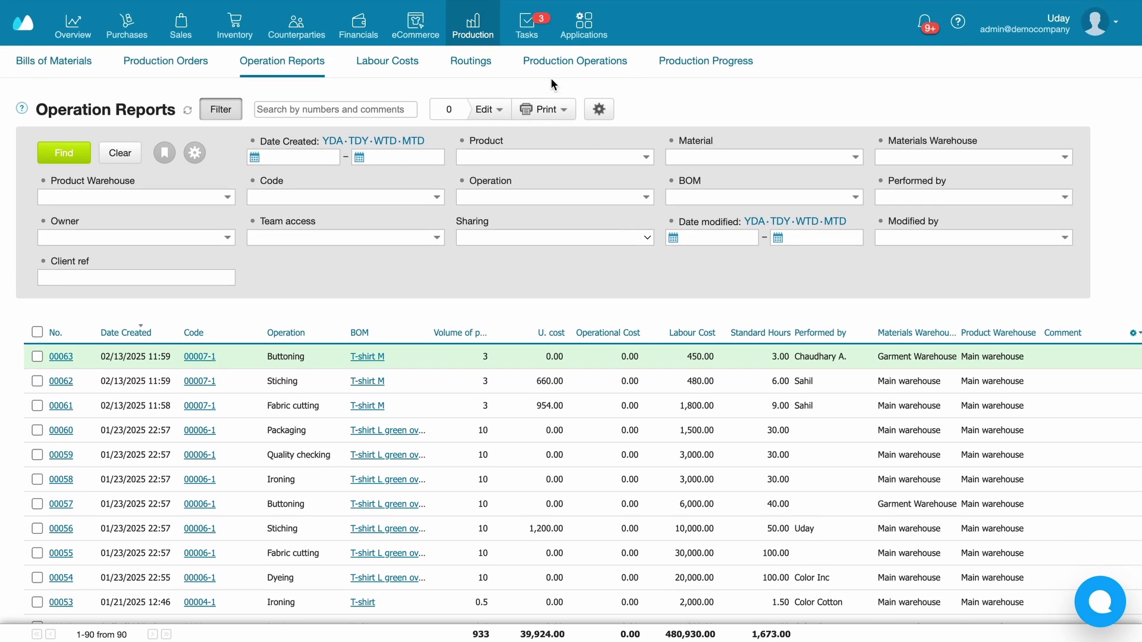
Review the T-shirt M expenses by operation in the newest production order.
click(196, 61)
click(261, 184)
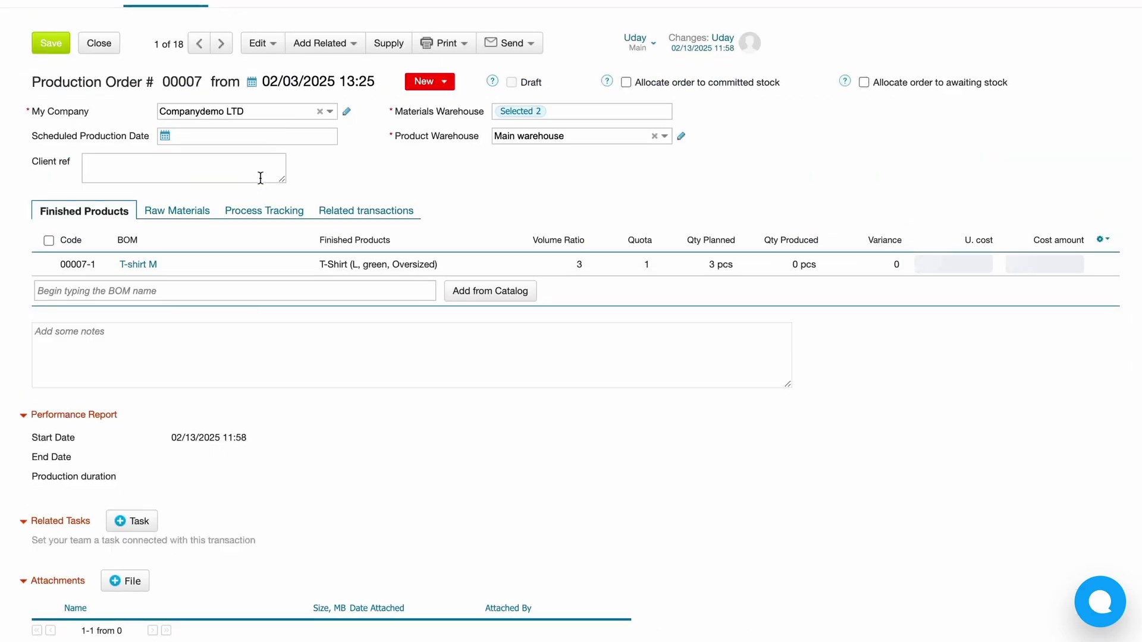
click(491, 272)
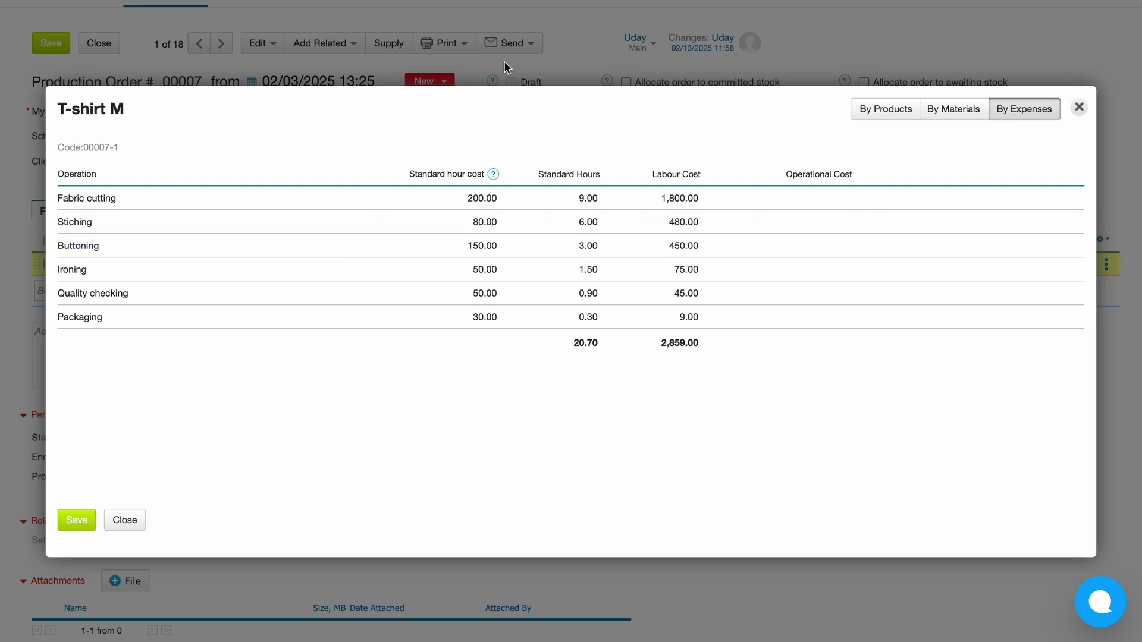
click(1079, 107)
Open the Labour Costs report and check which employees its employee filter offers.
scroll(654, 177, up, 2)
click(403, 74)
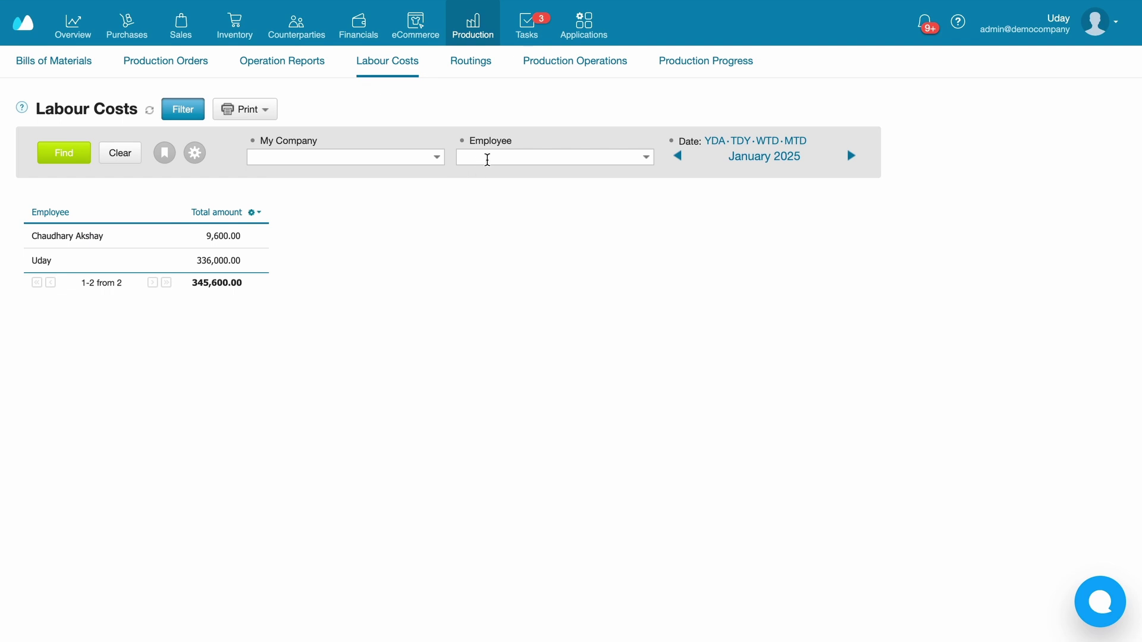
click(487, 159)
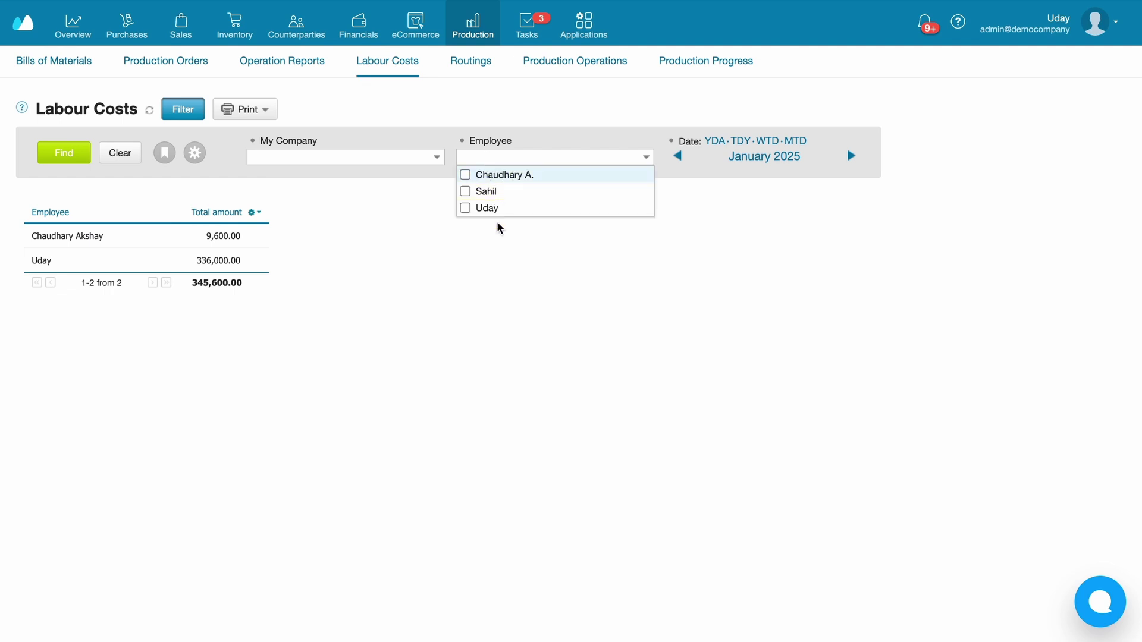
click(469, 252)
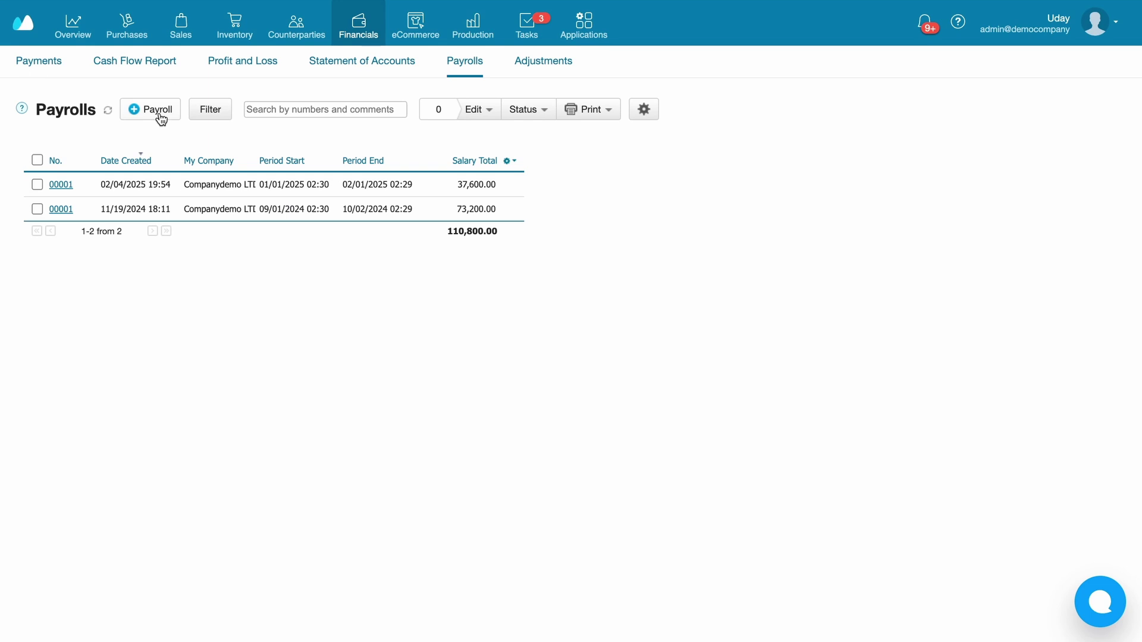
Create a new payroll for Companydemo LTD and add all three listed employees from the employee selection.
click(157, 109)
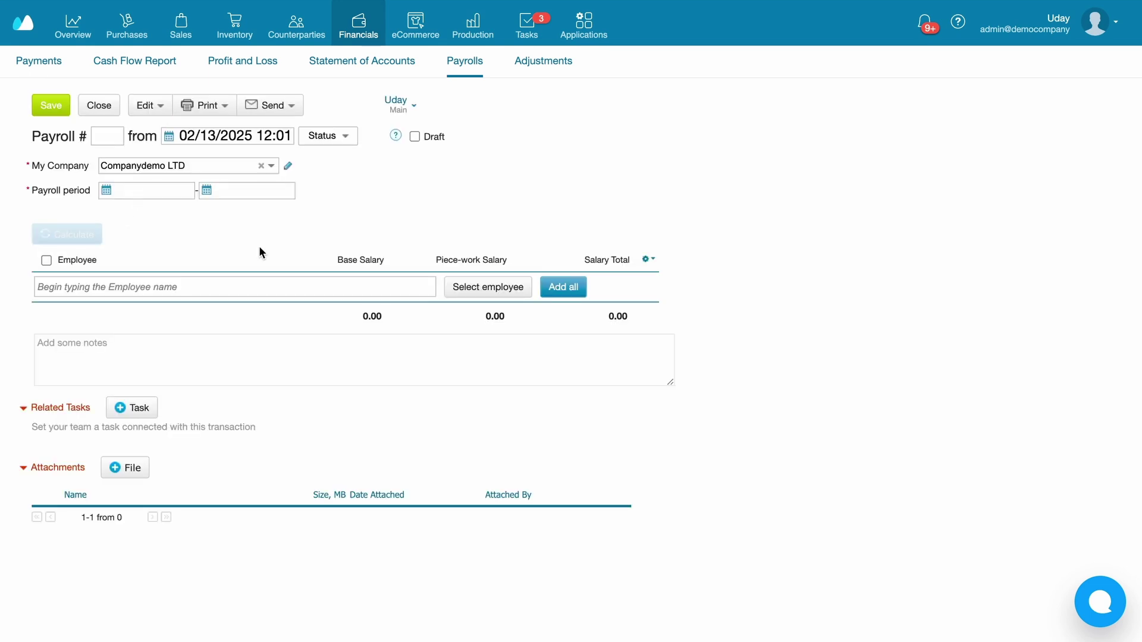
click(503, 290)
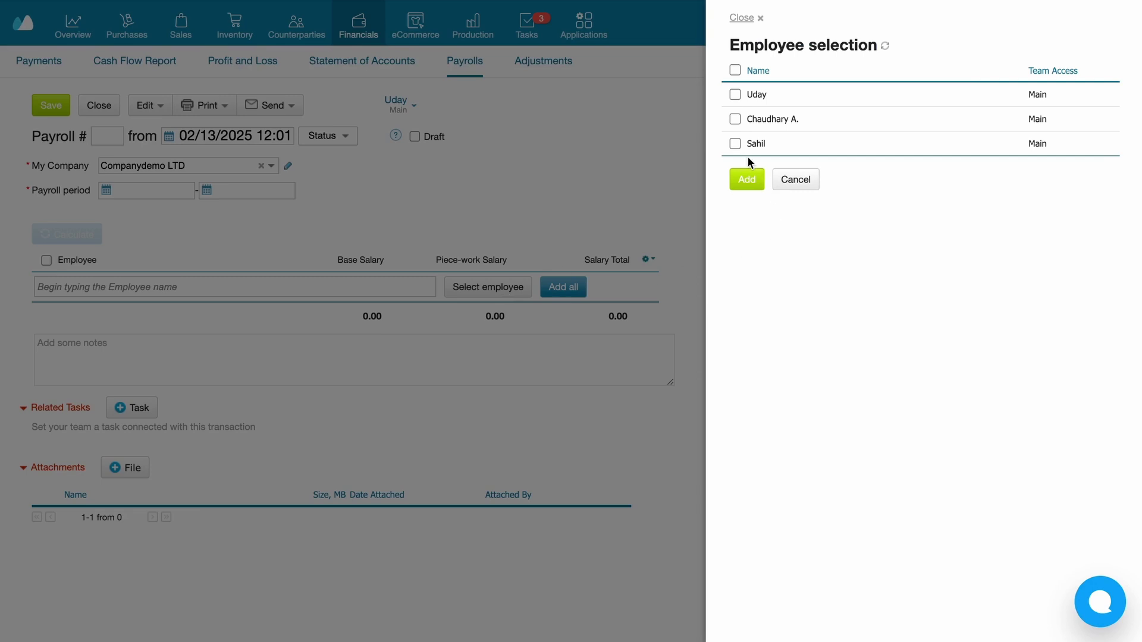
click(735, 144)
click(735, 117)
click(735, 94)
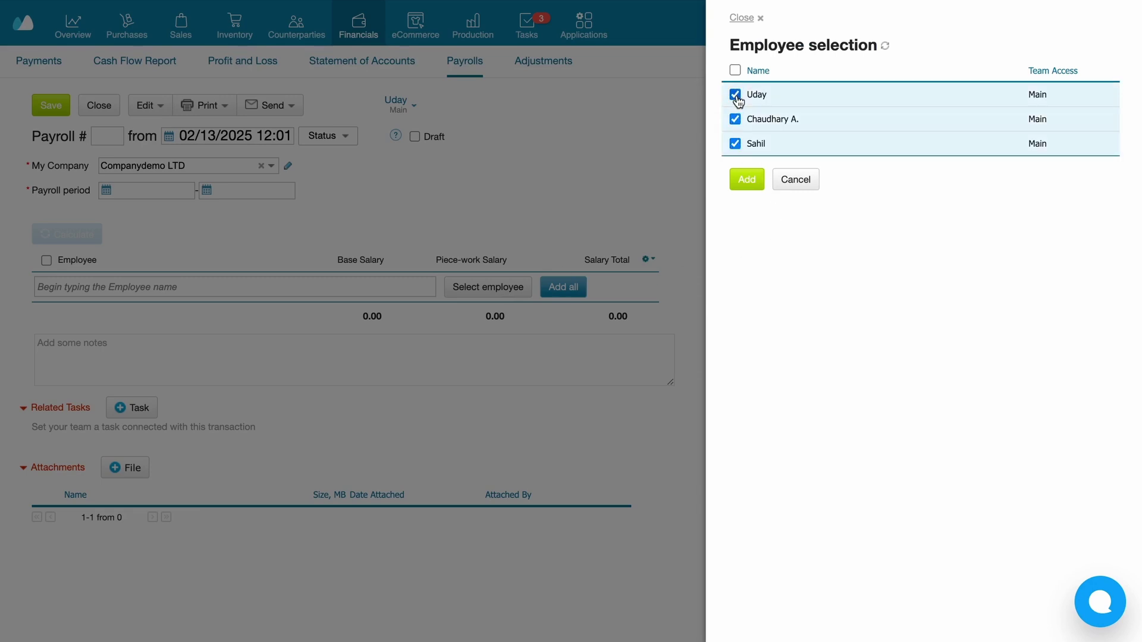
click(745, 177)
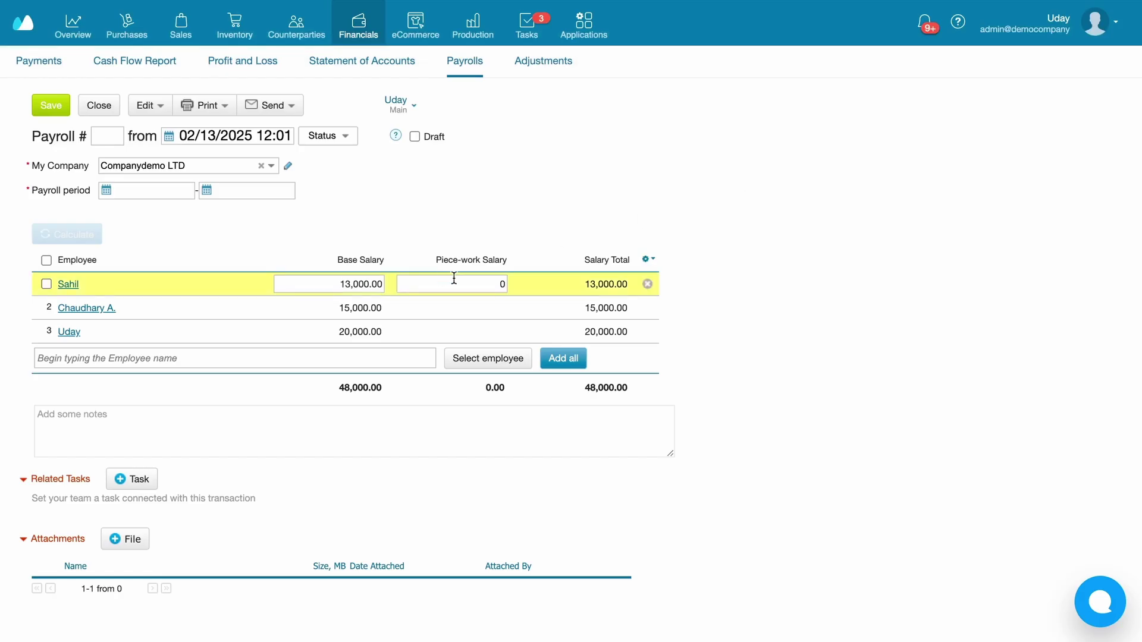
Set the payroll period from 01/01/2025 to 02/13/2025 with refreshed salary data, and save the payroll.
click(106, 190)
click(119, 218)
click(204, 262)
click(205, 190)
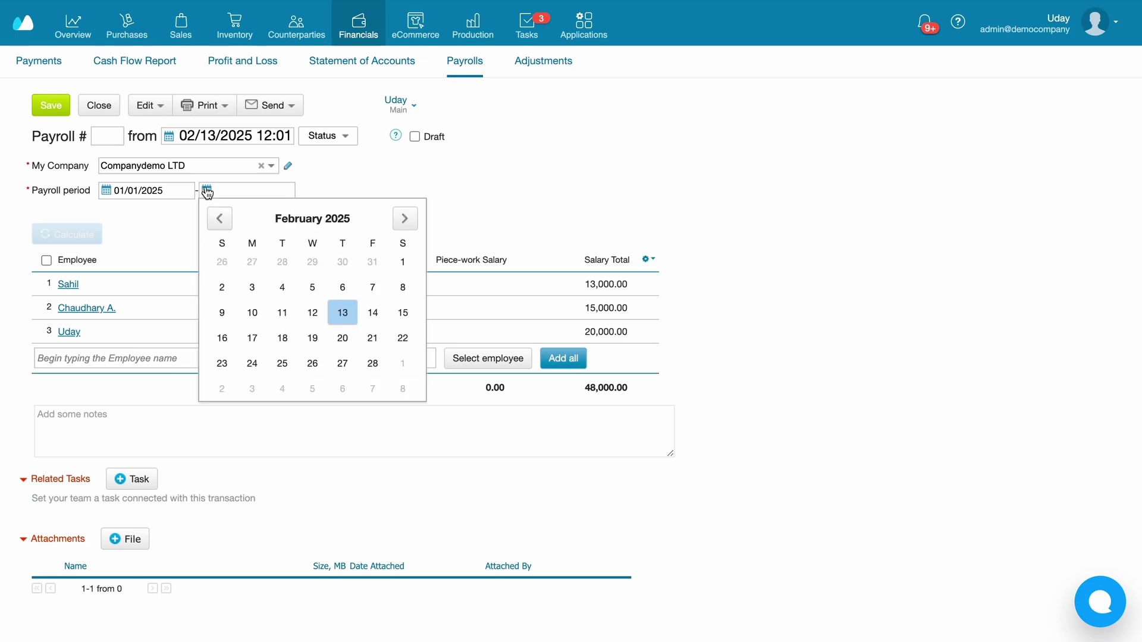
click(341, 313)
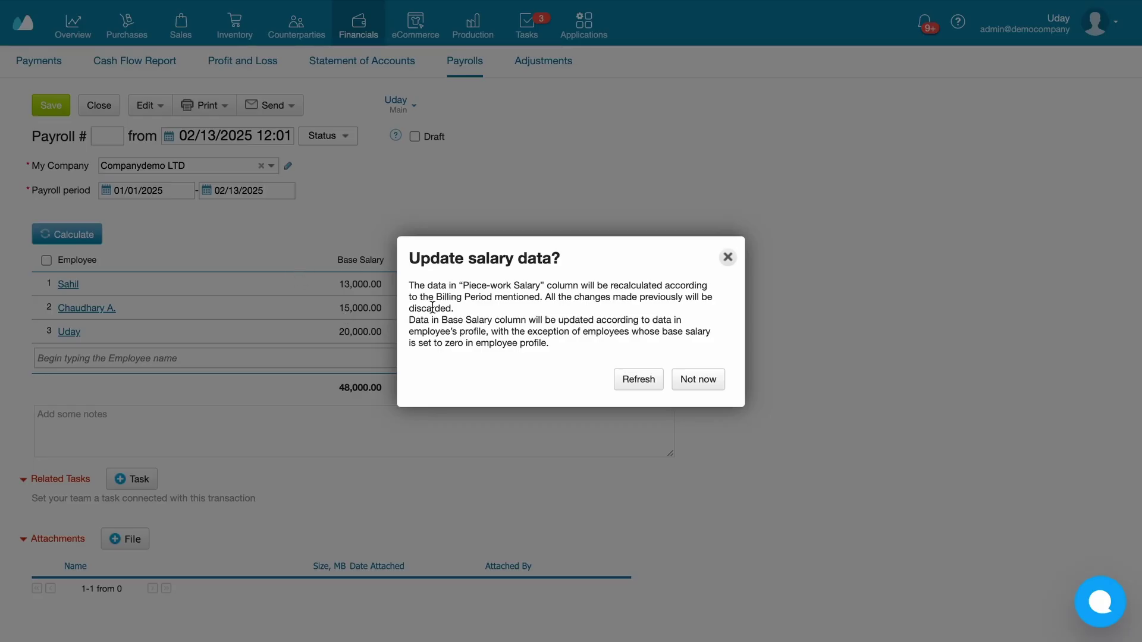
click(621, 380)
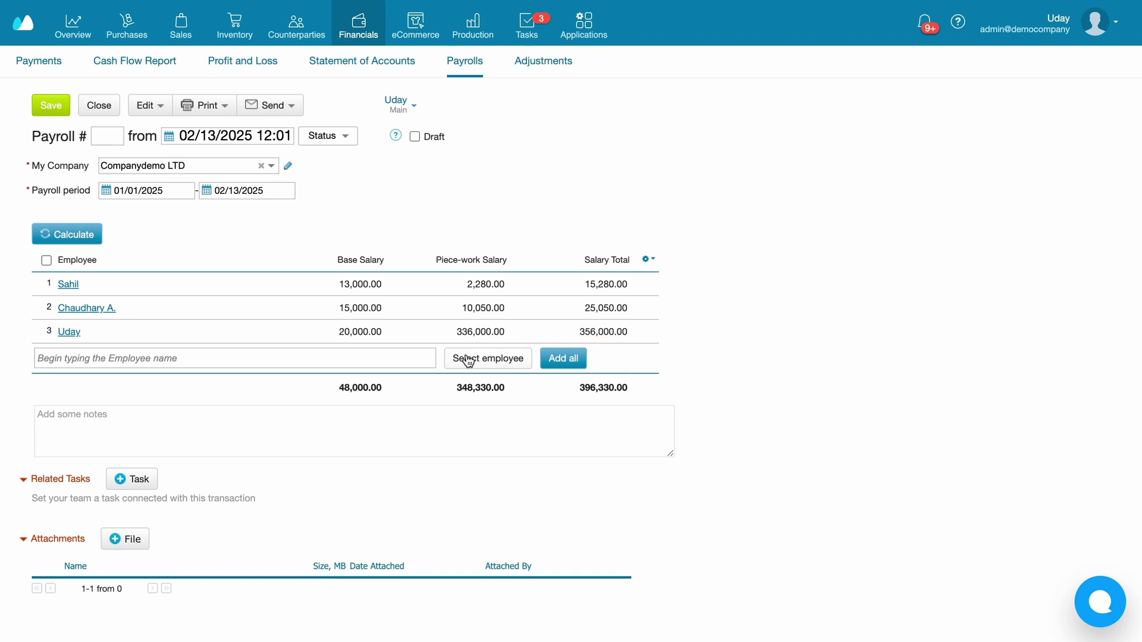
click(51, 106)
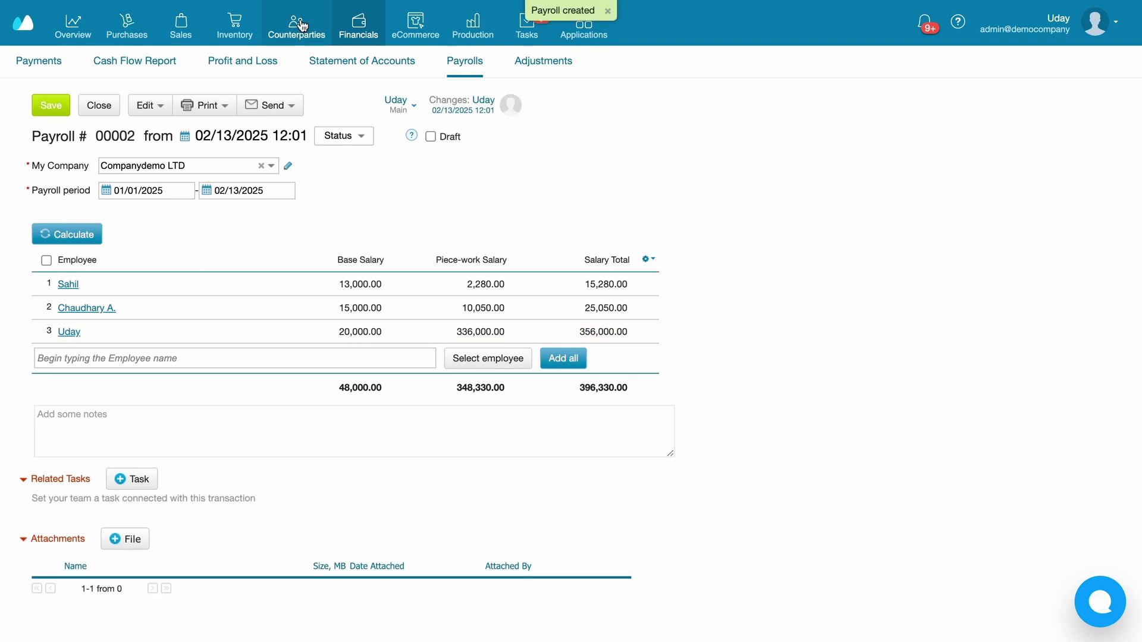
Open the Statement of Accounts with employees and examine each employee's accruals, payments and closing balance.
click(356, 62)
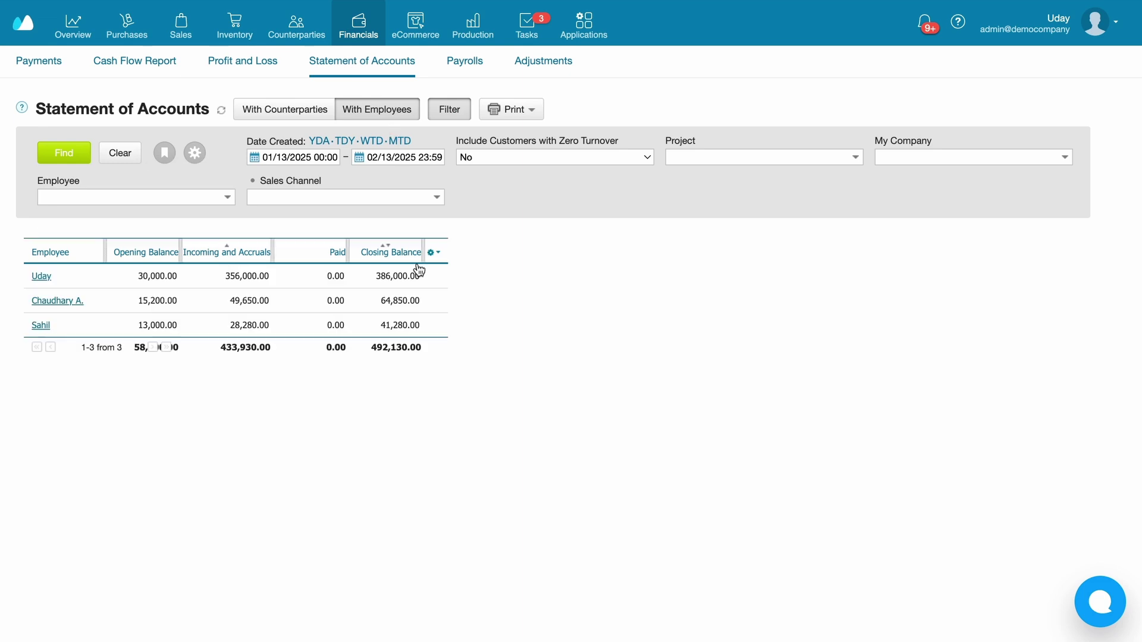